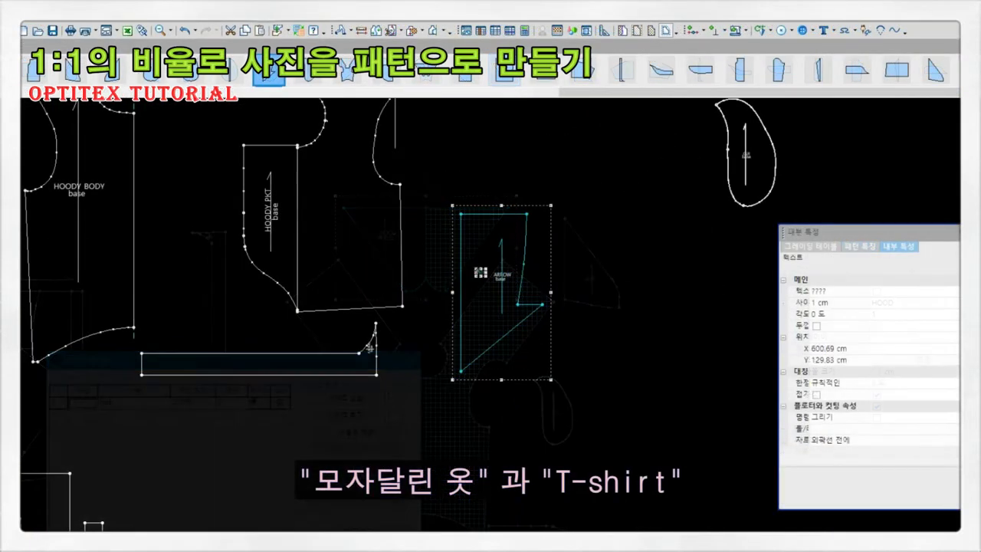
Select the text label inside the hoodie's ARROW pattern piece.
{"action": "left_click", "coordinate": [544, 226]}
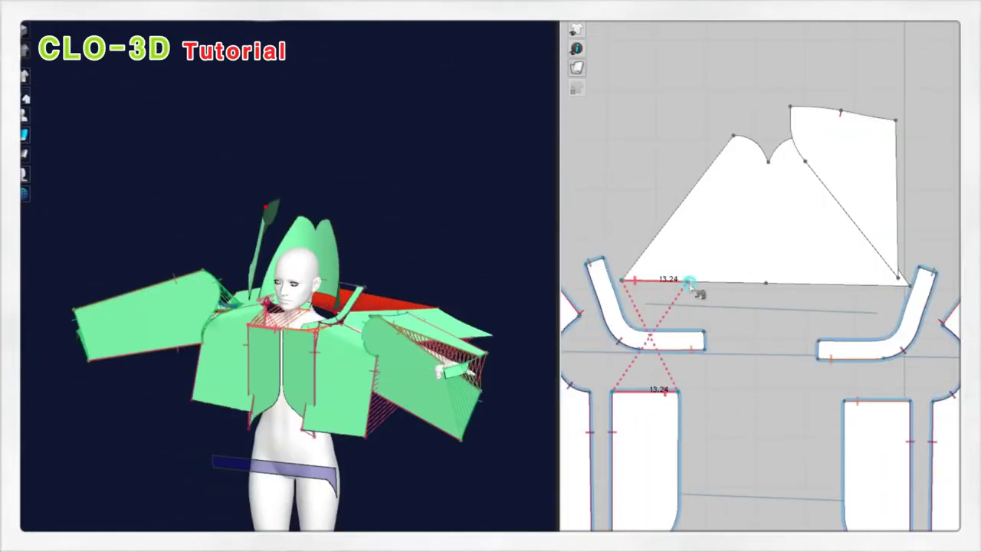
Zoom and pan the 2D pattern window to bring the hood and neckline pieces into view.
{"action": "scroll", "coordinate": [613, 410], "scroll_direction": "down", "scroll_amount": 2}
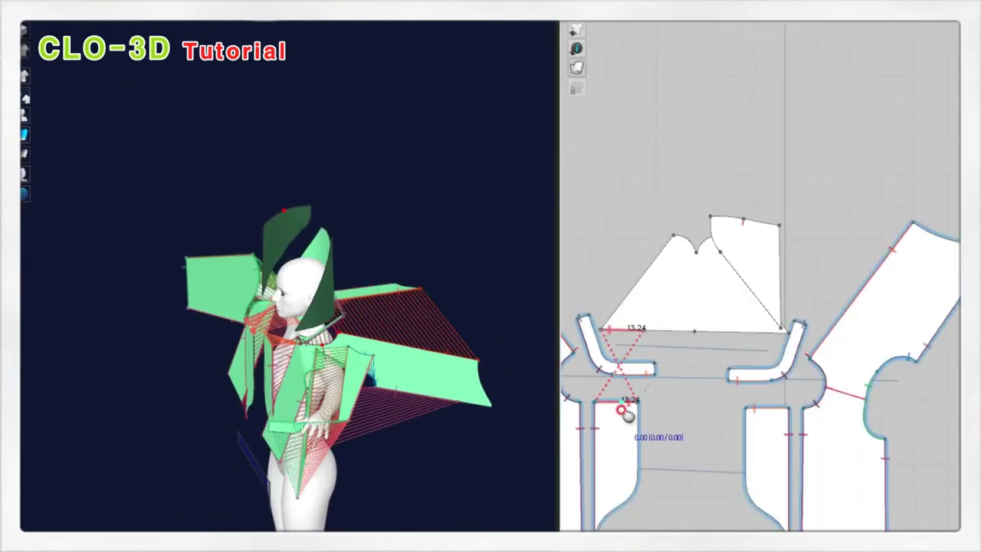
{"action": "middle_click_drag", "start_coordinate": [626, 414], "coordinate": [642, 420]}
{"action": "scroll", "coordinate": [640, 411], "scroll_direction": "up", "scroll_amount": 2}
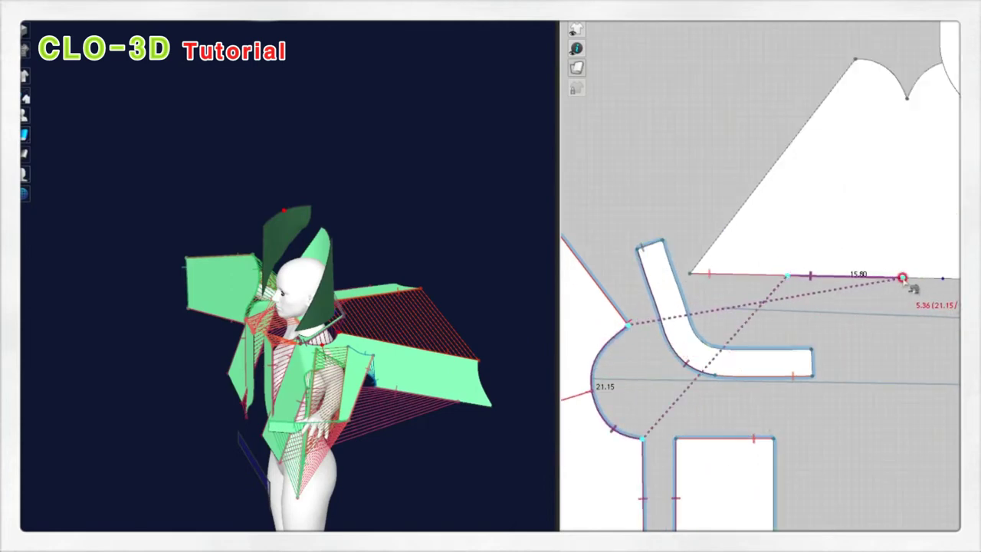
{"action": "scroll", "coordinate": [903, 278], "scroll_direction": "down", "scroll_amount": 2}
{"action": "scroll", "coordinate": [893, 406], "scroll_direction": "up", "scroll_amount": 1}
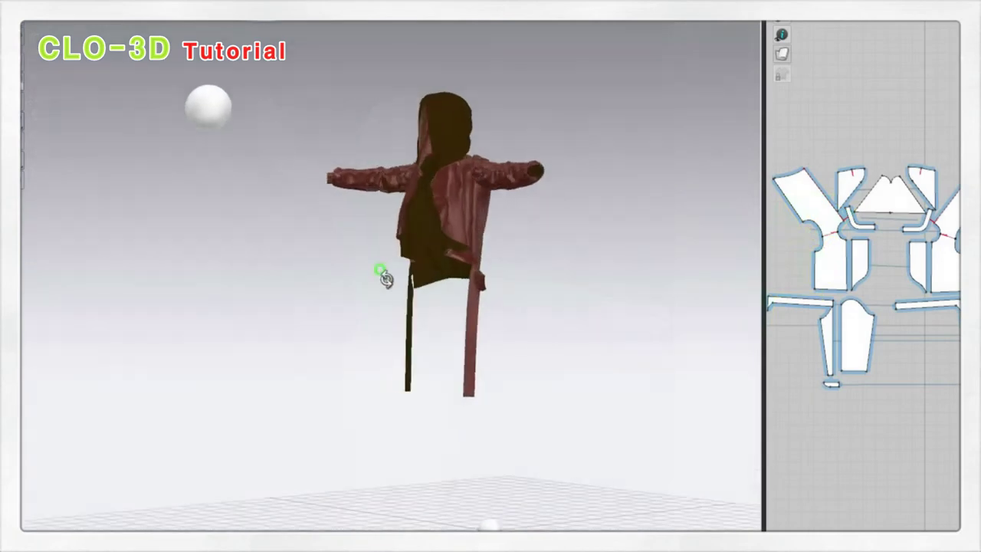
Orbit the 3D view around the hooded jacket, ending on a frontal view of the avatar.
{"action": "mouse_move", "coordinate": [385, 279]}
{"action": "right_mouse_down"}
{"action": "mouse_move", "coordinate": [291, 278]}
{"action": "mouse_move", "coordinate": [368, 269]}
{"action": "mouse_move", "coordinate": [453, 286]}
{"action": "mouse_move", "coordinate": [473, 213]}
{"action": "right_mouse_up"}
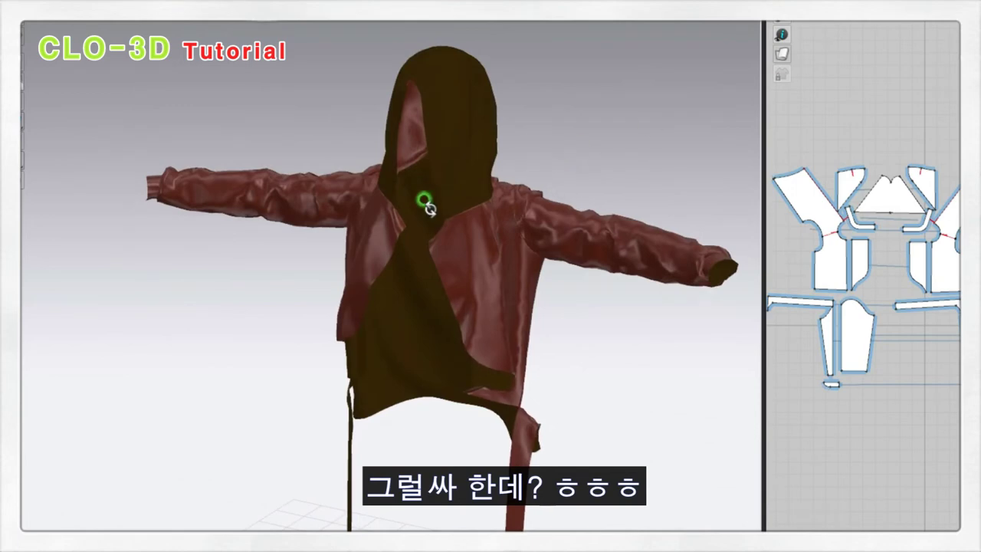
{"action": "mouse_move", "coordinate": [426, 203]}
{"action": "right_mouse_down"}
{"action": "mouse_move", "coordinate": [395, 216]}
{"action": "mouse_move", "coordinate": [410, 218]}
{"action": "right_mouse_up"}
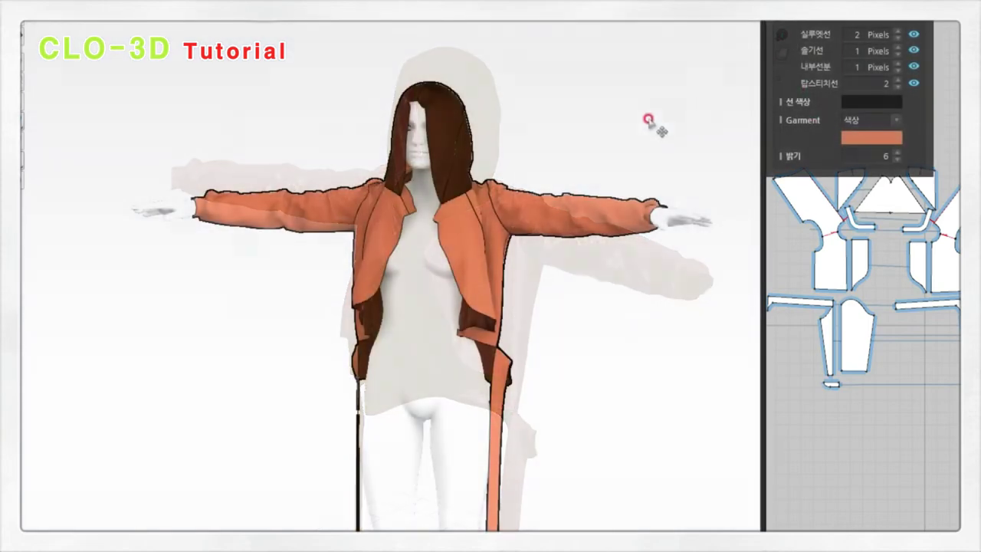
{"action": "right_click_drag", "start_coordinate": [584, 118], "coordinate": [658, 110]}
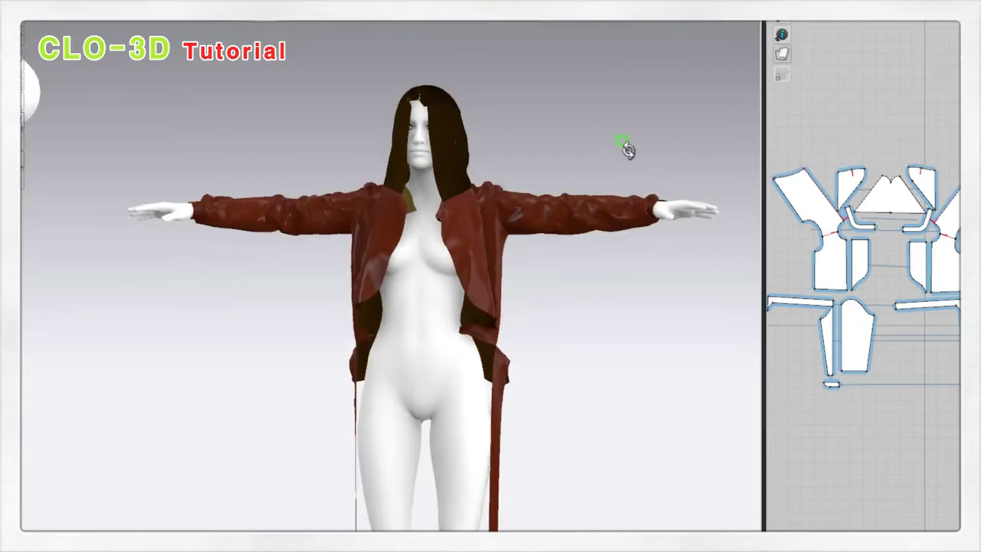
{"action": "mouse_move", "coordinate": [624, 147]}
{"action": "right_mouse_down"}
{"action": "mouse_move", "coordinate": [536, 136]}
{"action": "mouse_move", "coordinate": [547, 148]}
{"action": "mouse_move", "coordinate": [656, 153]}
{"action": "right_mouse_up"}
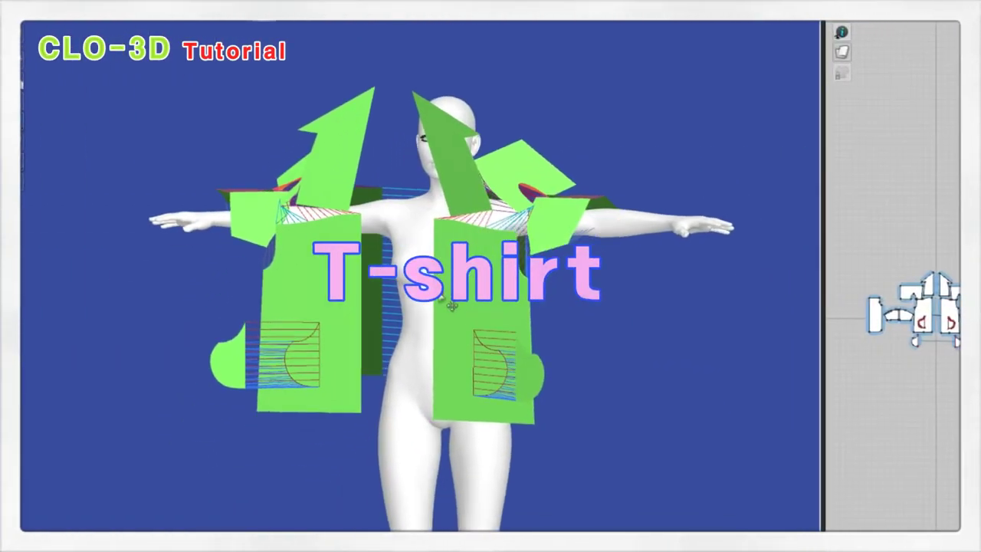
Check the T-shirt seams from behind and the side, then simulate to drape the pieces.
{"action": "mouse_move", "coordinate": [452, 307]}
{"action": "right_mouse_down"}
{"action": "mouse_move", "coordinate": [626, 281]}
{"action": "mouse_move", "coordinate": [690, 290]}
{"action": "mouse_move", "coordinate": [462, 307]}
{"action": "right_mouse_up"}
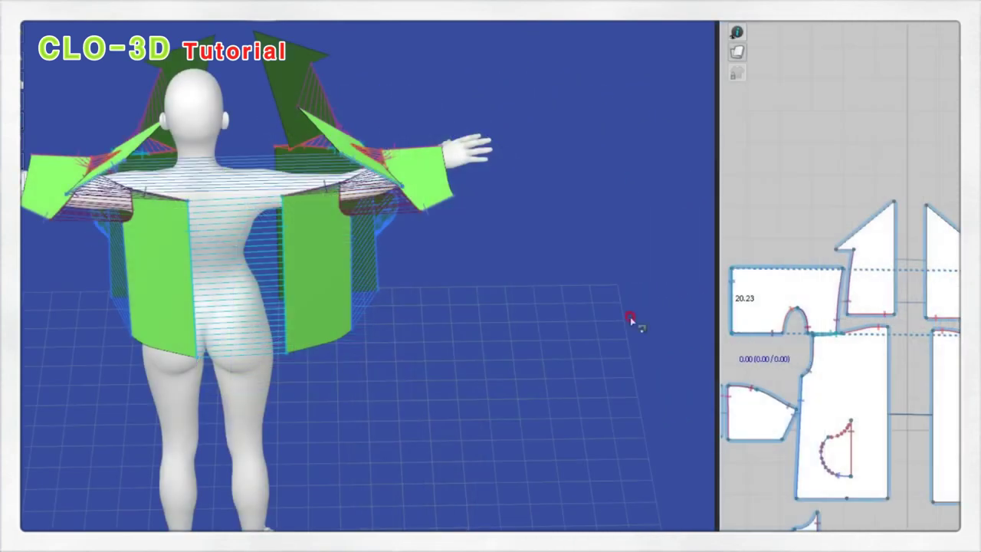
{"action": "mouse_move", "coordinate": [630, 320]}
{"action": "right_mouse_down"}
{"action": "mouse_move", "coordinate": [586, 210]}
{"action": "mouse_move", "coordinate": [357, 275]}
{"action": "mouse_move", "coordinate": [484, 292]}
{"action": "mouse_move", "coordinate": [542, 280]}
{"action": "right_mouse_up"}
{"action": "right_click_drag", "start_coordinate": [354, 219], "coordinate": [383, 215]}
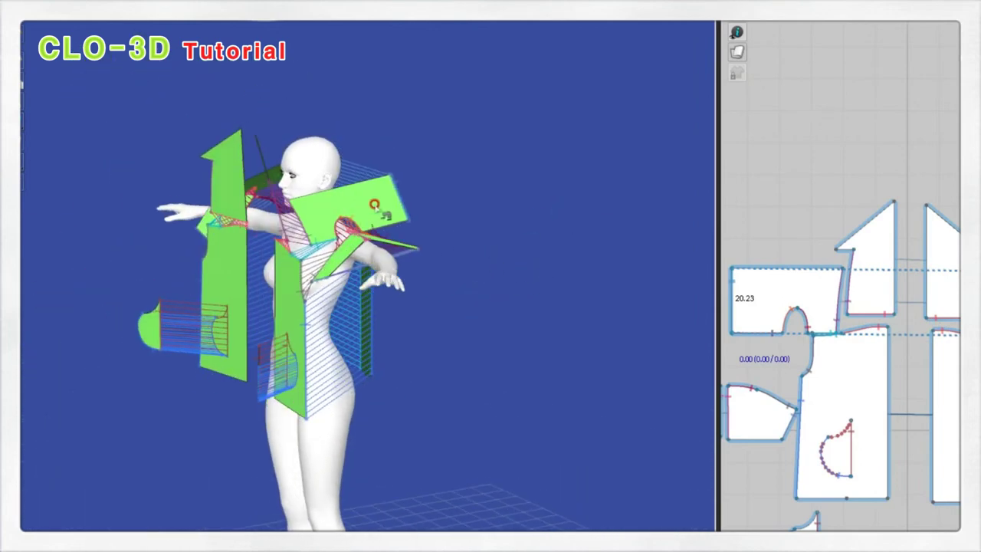
{"action": "key", "text": "space"}
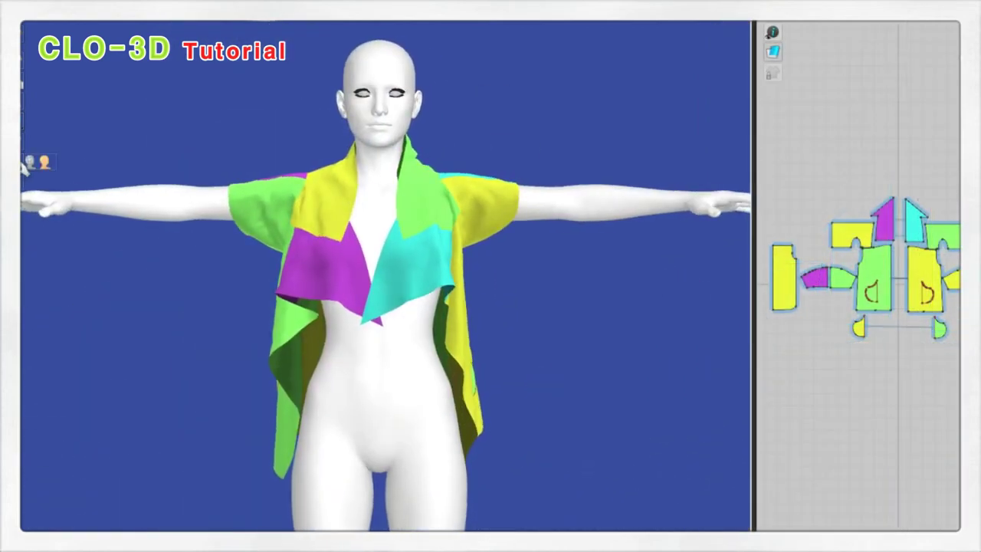
Hide the avatar and orbit and pan around the draped multicolored T-shirt.
{"action": "left_click", "coordinate": [34, 104]}
{"action": "mouse_move", "coordinate": [105, 212]}
{"action": "right_mouse_down"}
{"action": "mouse_move", "coordinate": [455, 299]}
{"action": "mouse_move", "coordinate": [292, 285]}
{"action": "right_mouse_up"}
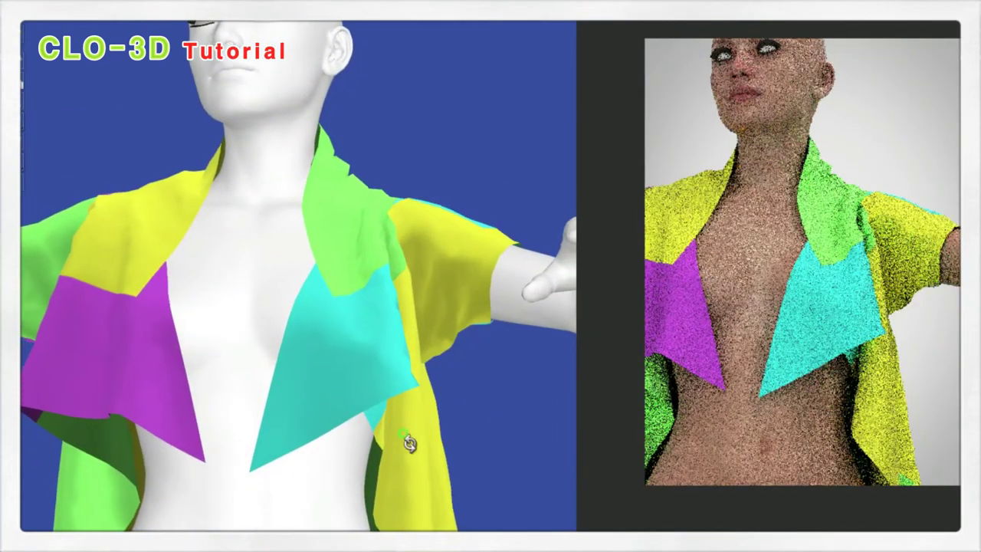
{"action": "right_click_drag", "start_coordinate": [410, 443], "coordinate": [376, 445]}
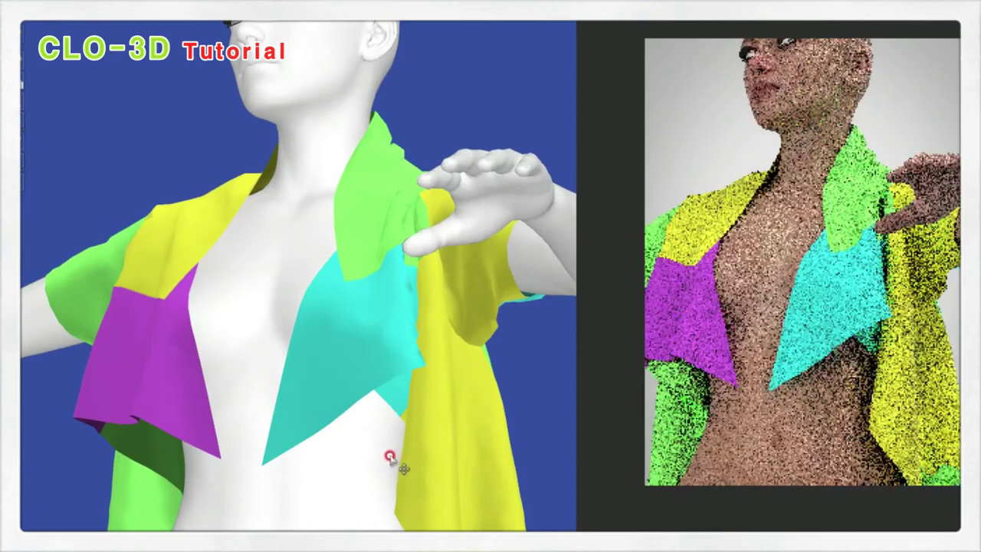
{"action": "middle_click_drag", "start_coordinate": [423, 497], "coordinate": [391, 422]}
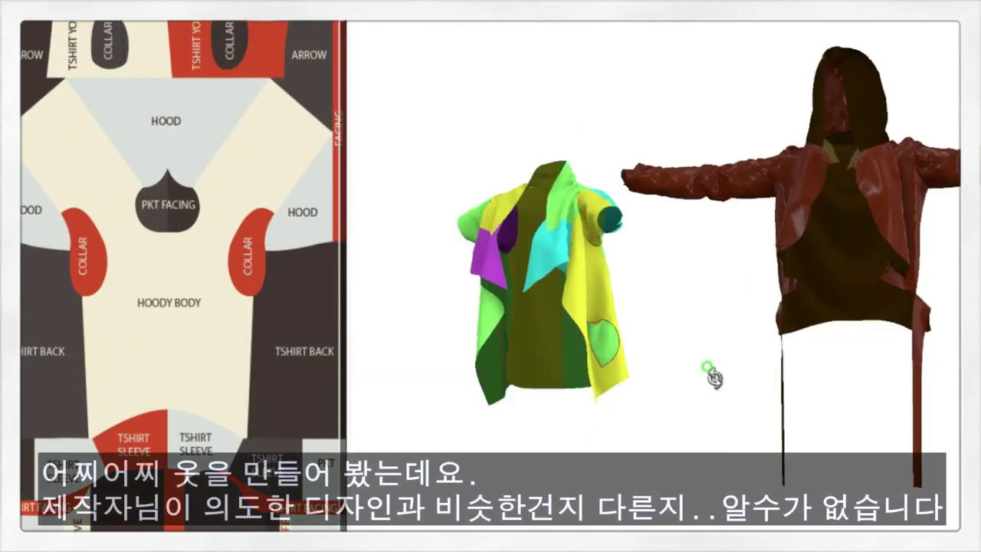
Turn both garments to face forward and show both avatar bodies underneath.
{"action": "mouse_move", "coordinate": [711, 372]}
{"action": "right_mouse_down"}
{"action": "mouse_move", "coordinate": [777, 372]}
{"action": "mouse_move", "coordinate": [606, 381]}
{"action": "right_mouse_up"}
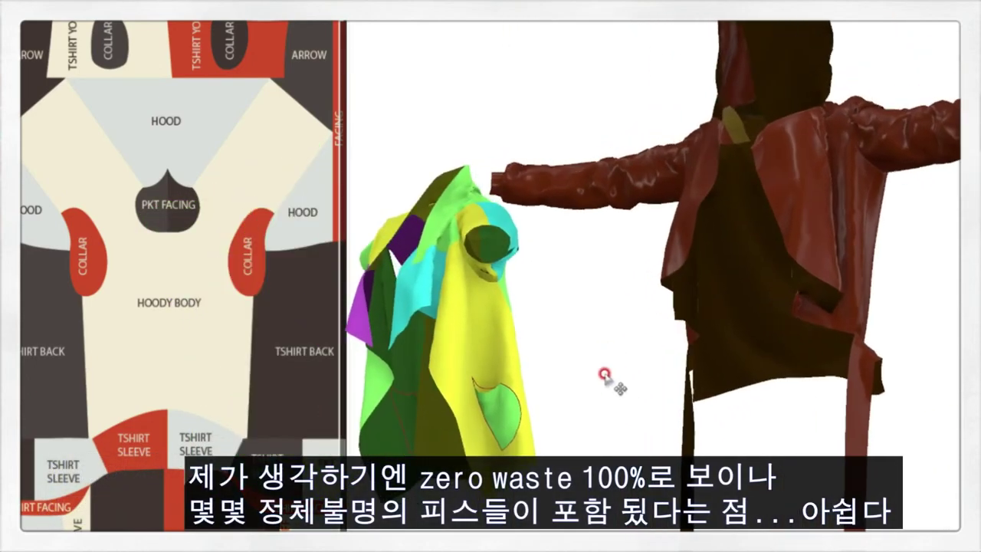
{"action": "right_click_drag", "start_coordinate": [604, 375], "coordinate": [626, 390]}
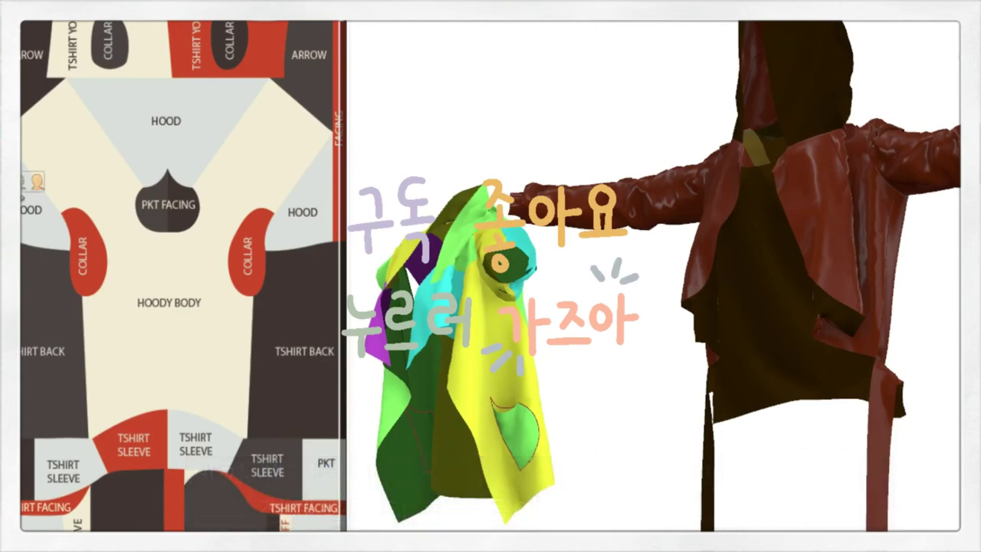
{"action": "left_click", "coordinate": [25, 115]}
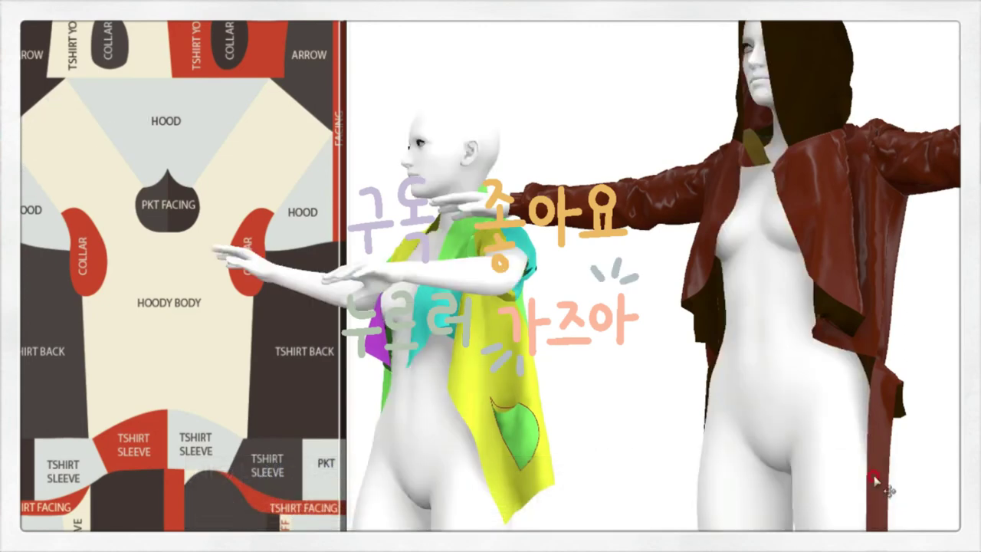
Orbit around both dressed avatars, select the right figure's hair, then deselect it.
{"action": "mouse_move", "coordinate": [629, 454]}
{"action": "right_mouse_down"}
{"action": "mouse_move", "coordinate": [648, 460]}
{"action": "mouse_move", "coordinate": [690, 445]}
{"action": "right_mouse_up"}
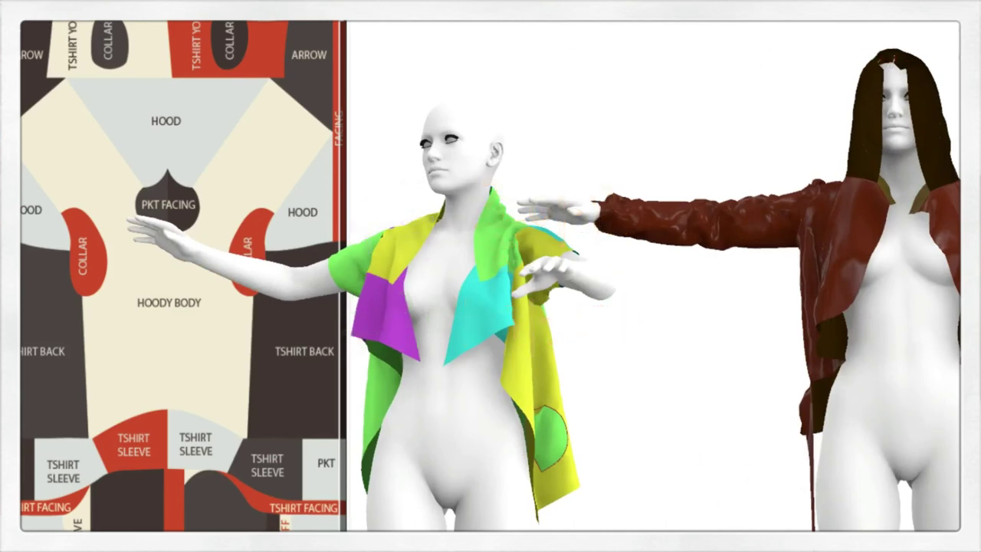
{"action": "left_click", "coordinate": [923, 61]}
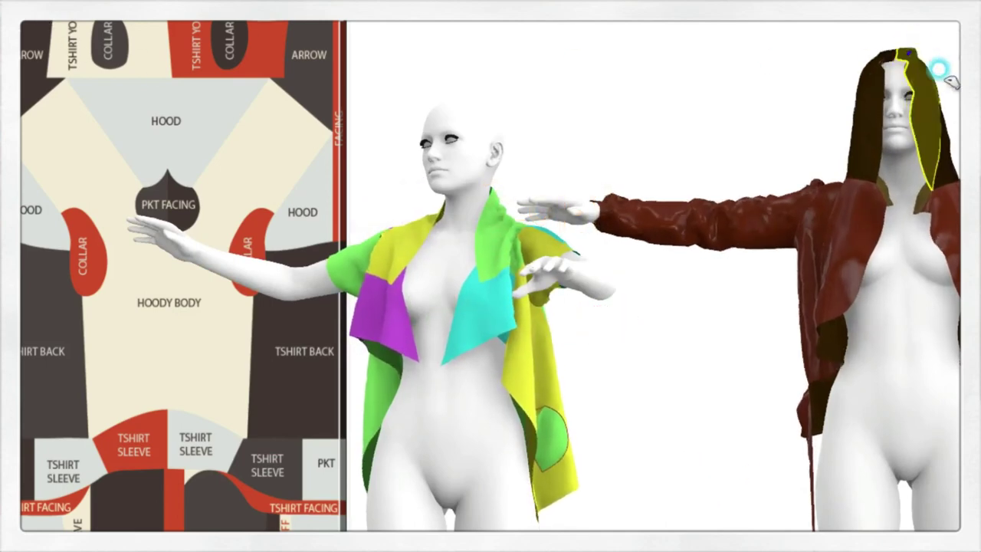
{"action": "left_click_drag", "start_coordinate": [710, 345], "coordinate": [688, 414]}
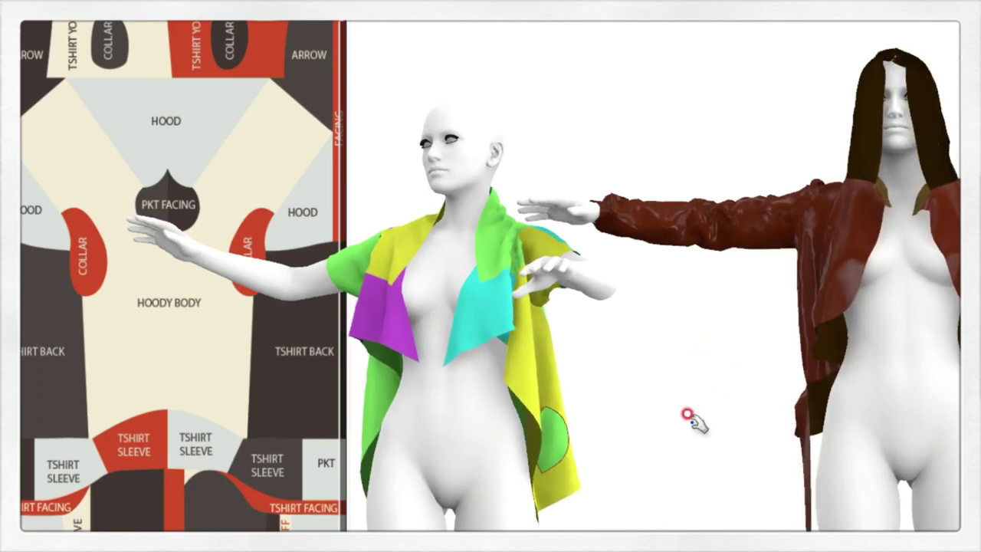